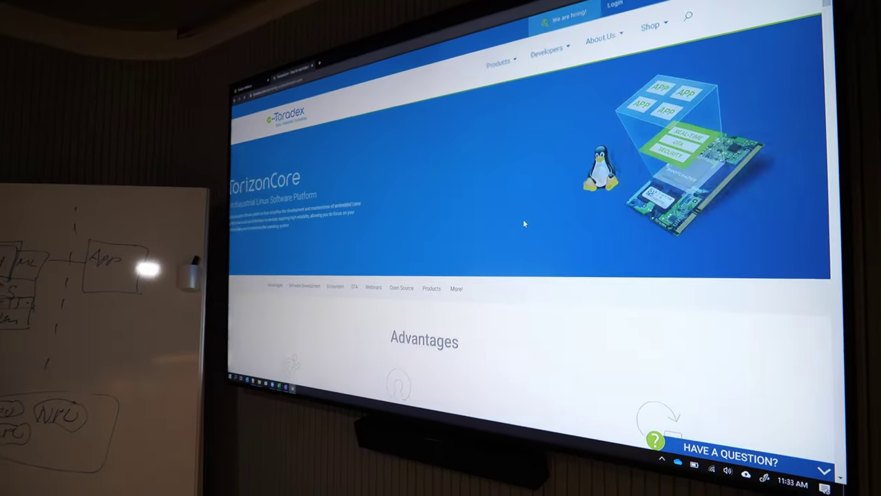
pyautogui.scroll(-5, 537, 275)
pyautogui.scroll(-3, 537, 275)
pyautogui.scroll(3, 536, 275)
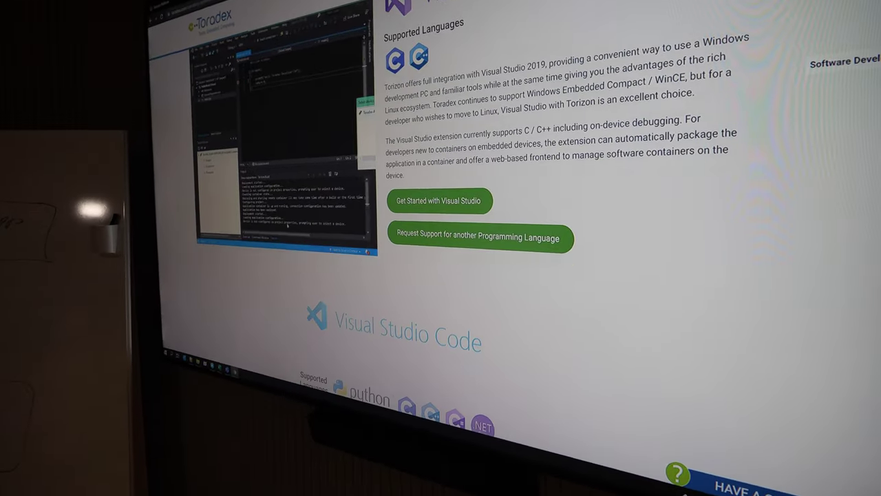
pyautogui.scroll(3, 523, 248)
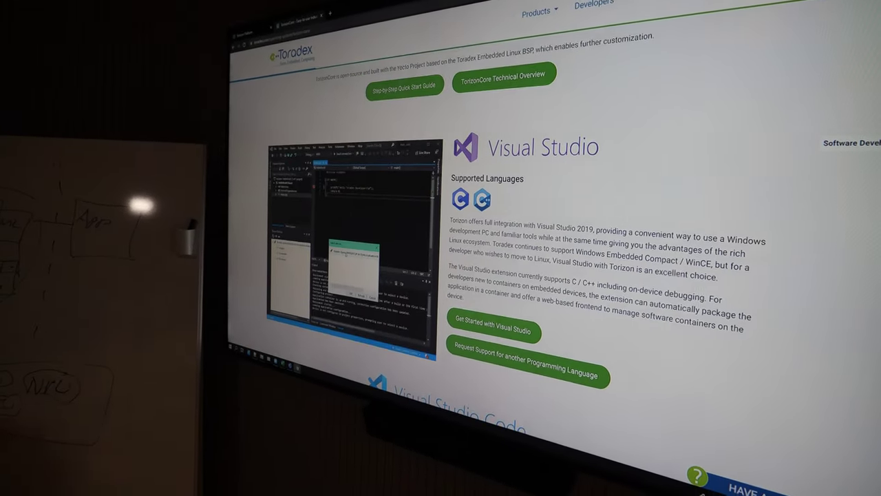